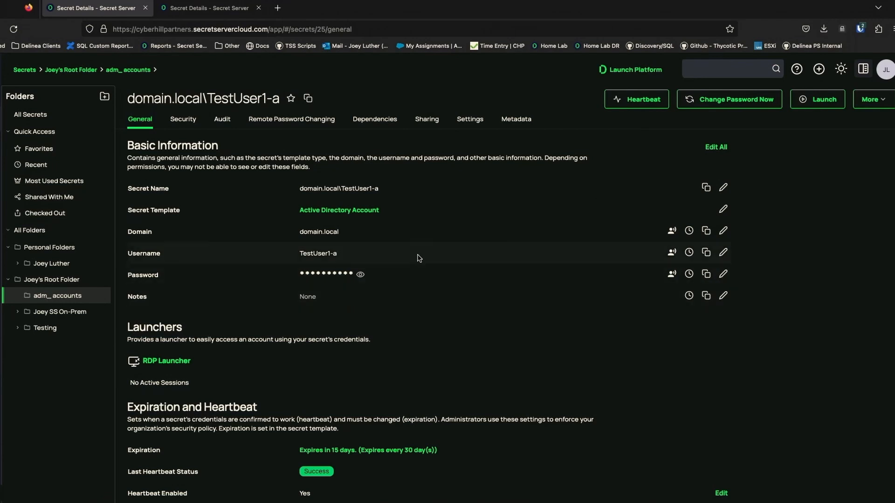
Step: Switch to Active Directory Users and Computers and start delegating control of the PrivilegedUsers organizational unit under ApplicationUsers
key("ctrl+Tab")
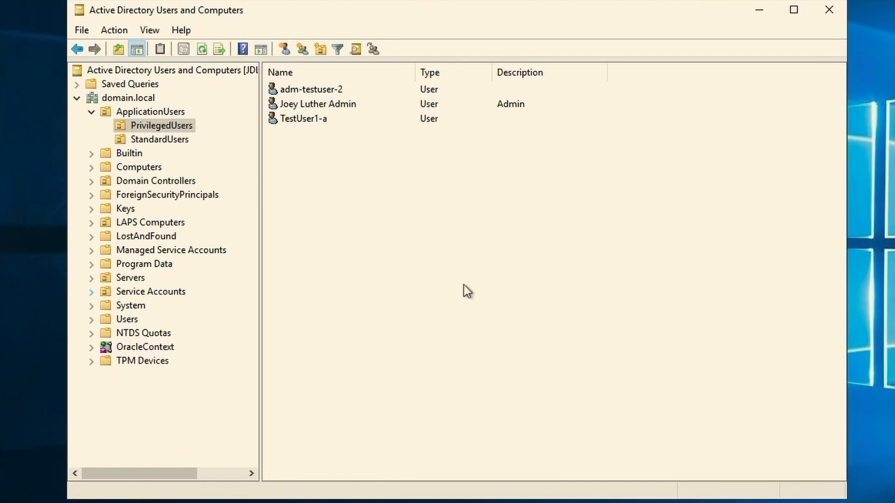
right_click(166, 127)
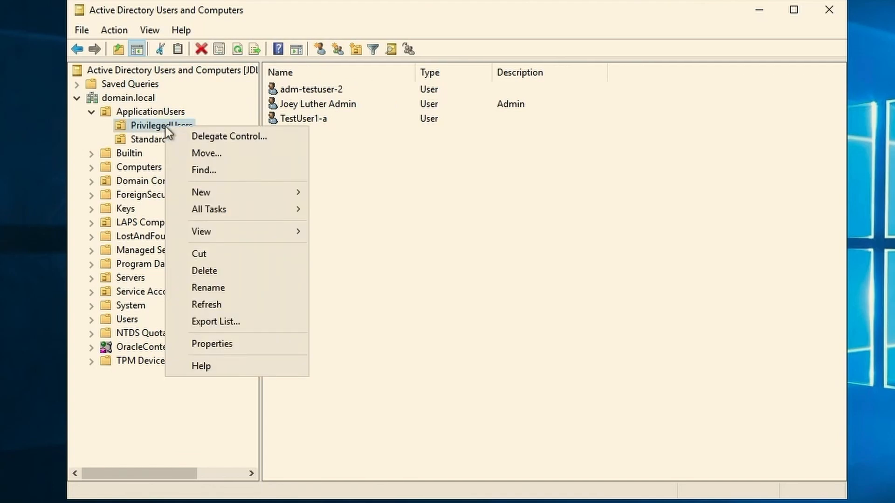
left_click(211, 135)
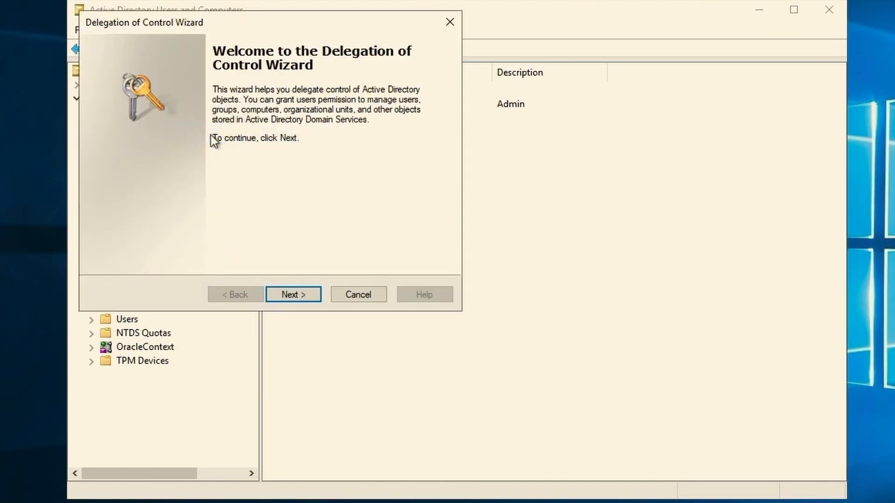
left_click(304, 295)
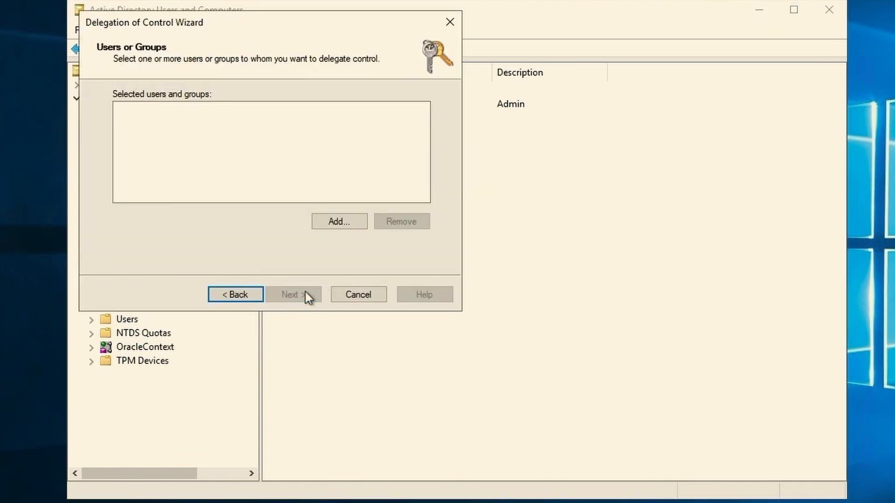
Step: Add the ADRPC service account (svc-ssadrpc) as the account receiving delegated control
left_click(328, 225)
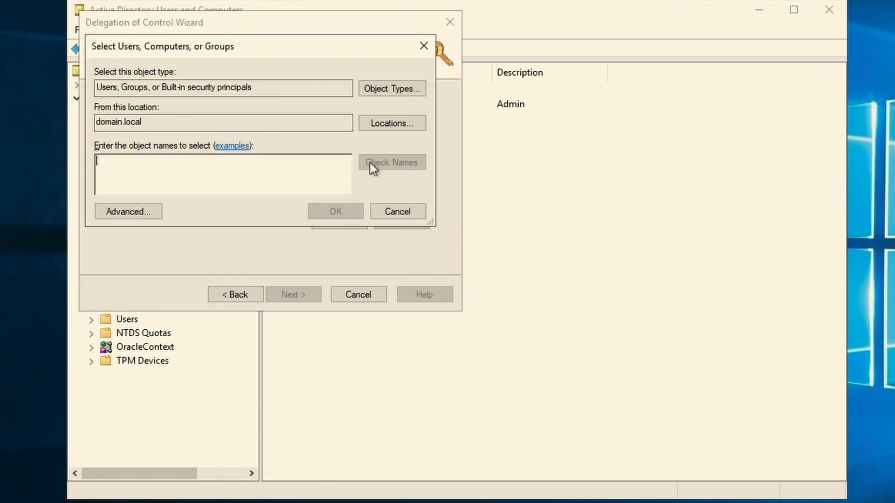
type("svc")
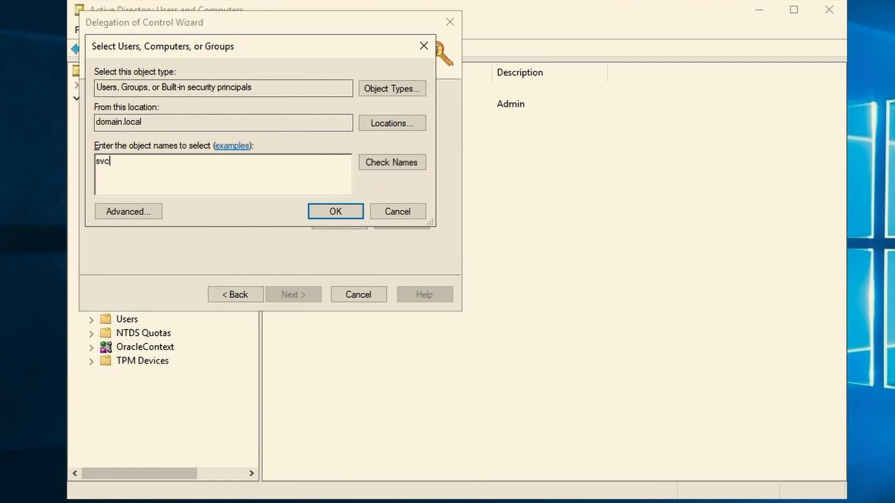
type("-adrpc")
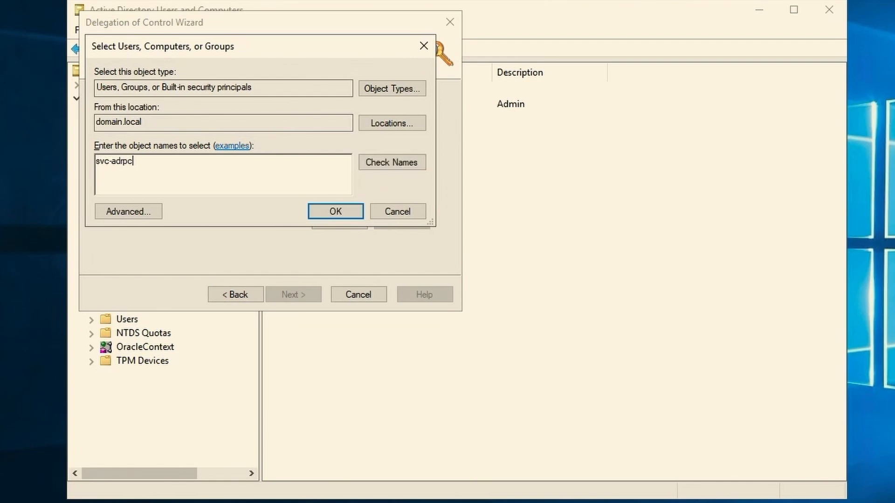
left_click(399, 157)
left_click(325, 213)
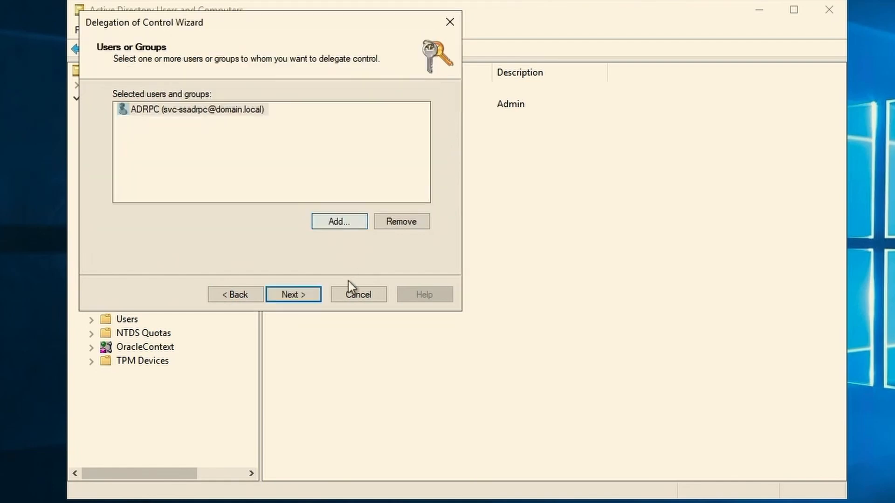
left_click(307, 295)
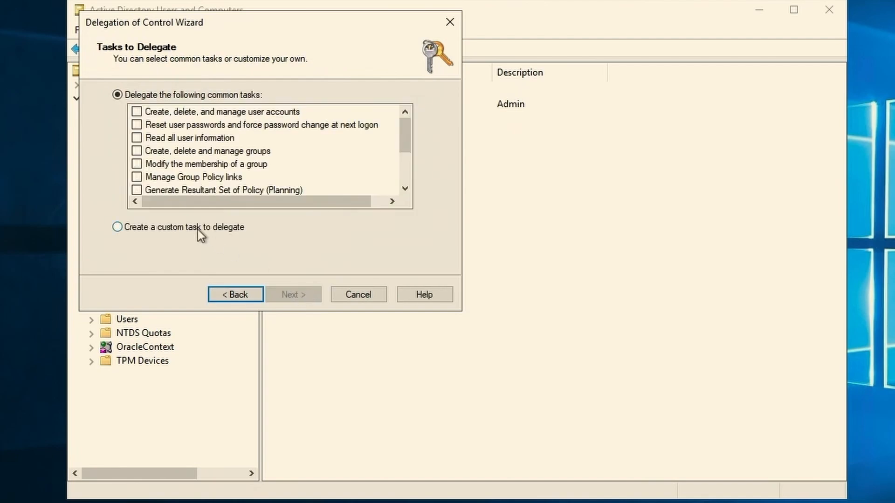
Step: Create a custom task to delegate that is limited to User objects in the folder
left_click(197, 230)
left_click(300, 294)
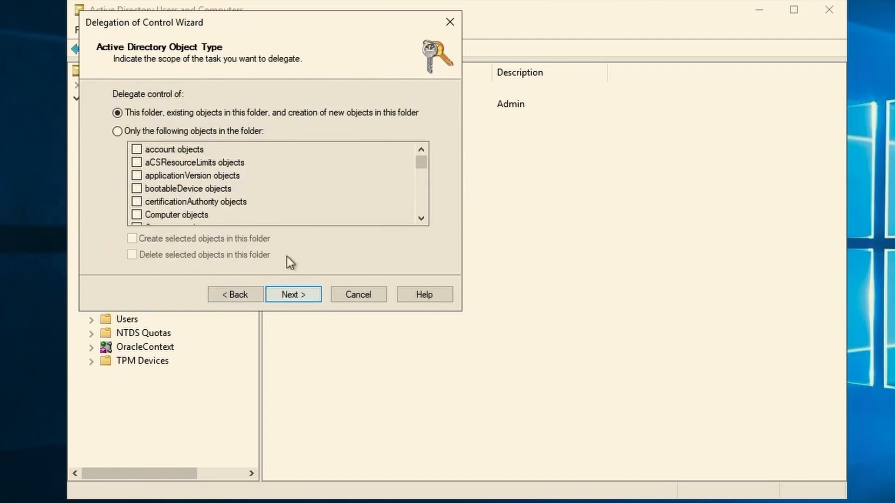
left_click(172, 133)
scroll(262, 175, "down", 20)
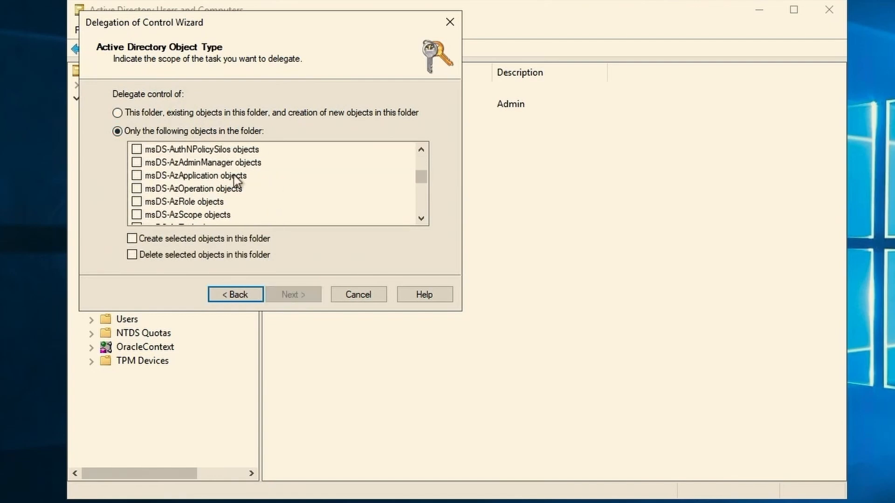
scroll(217, 181, "down", 3)
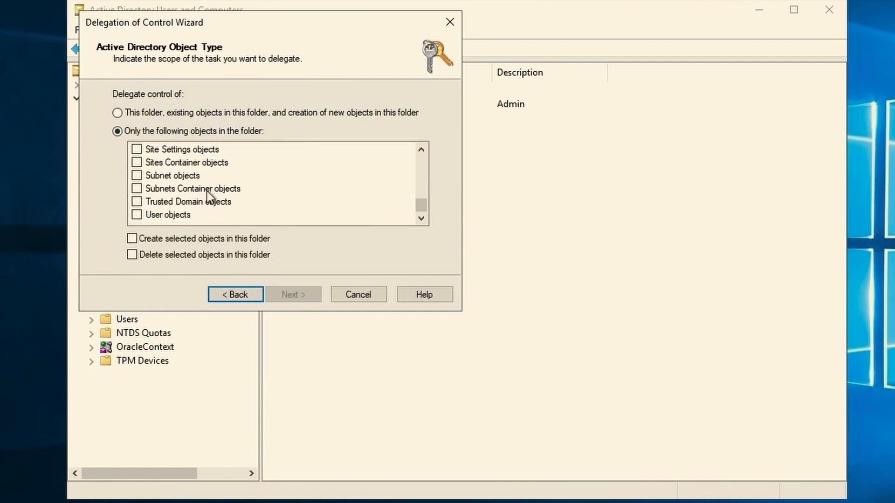
left_click(138, 214)
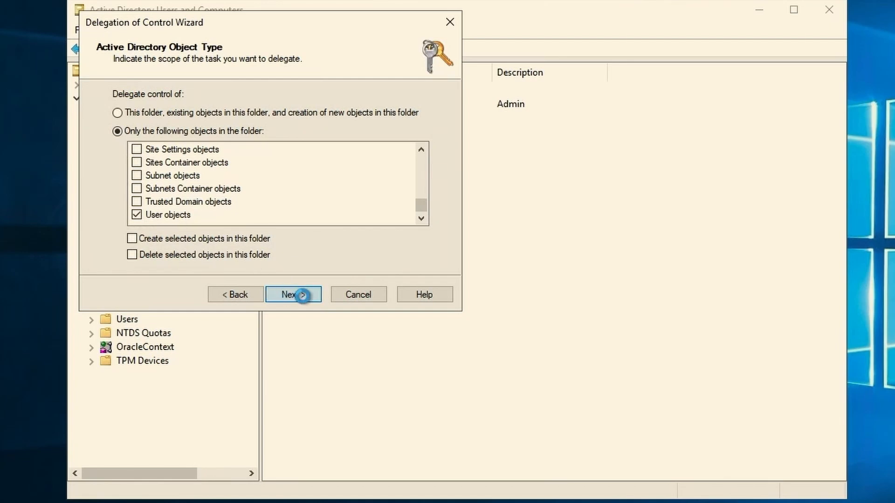
left_click(300, 296)
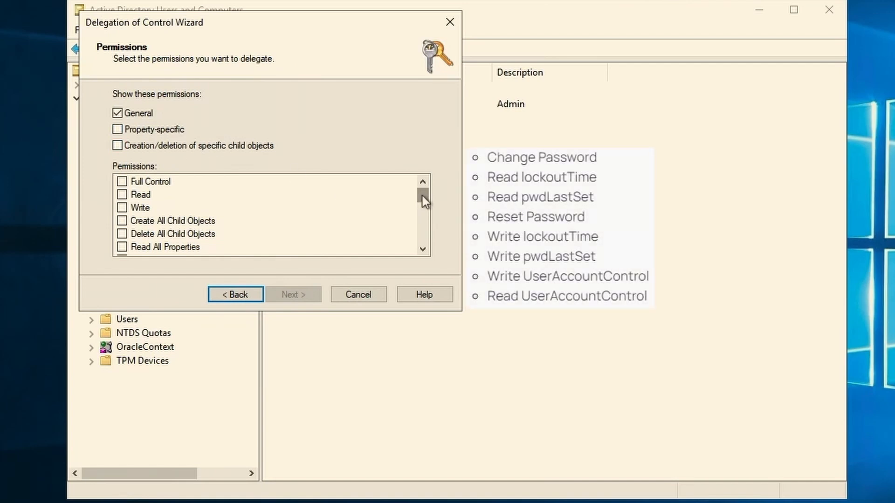
Step: Grant the Change password and Reset password permissions, and list only property-specific permissions instead of general ones
left_click_drag(425, 200, 425, 206)
left_click(122, 222)
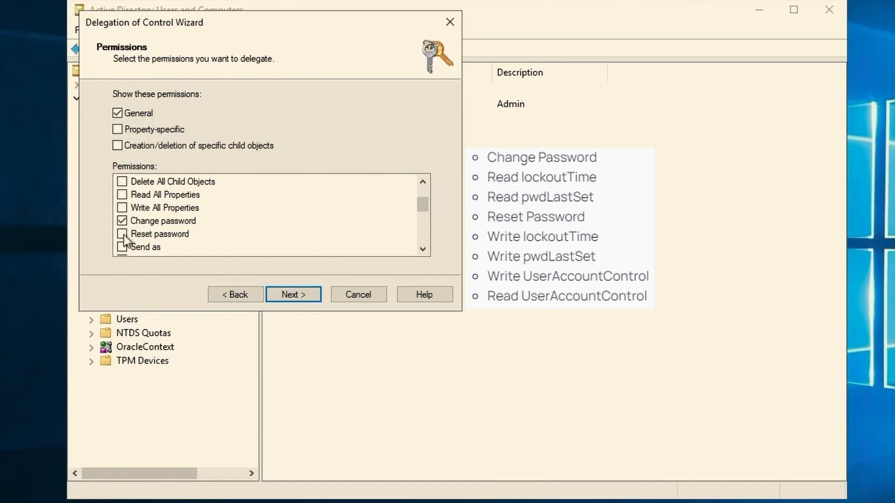
left_click(117, 115)
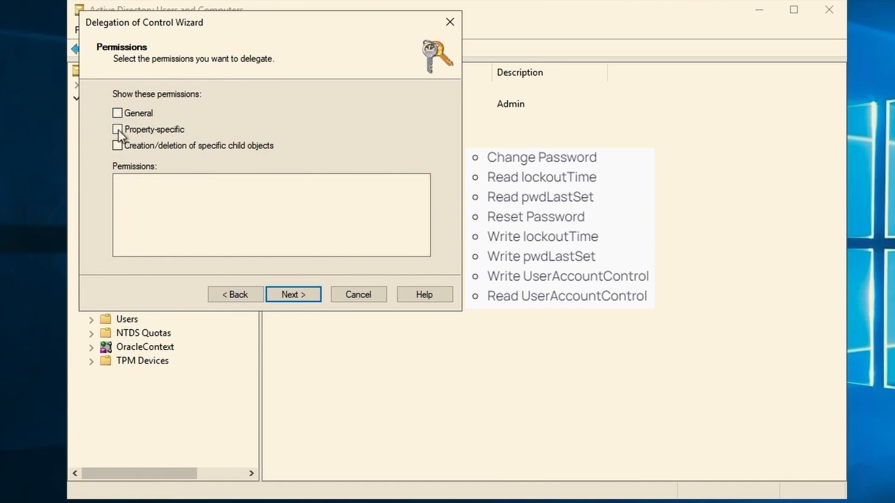
left_click(117, 130)
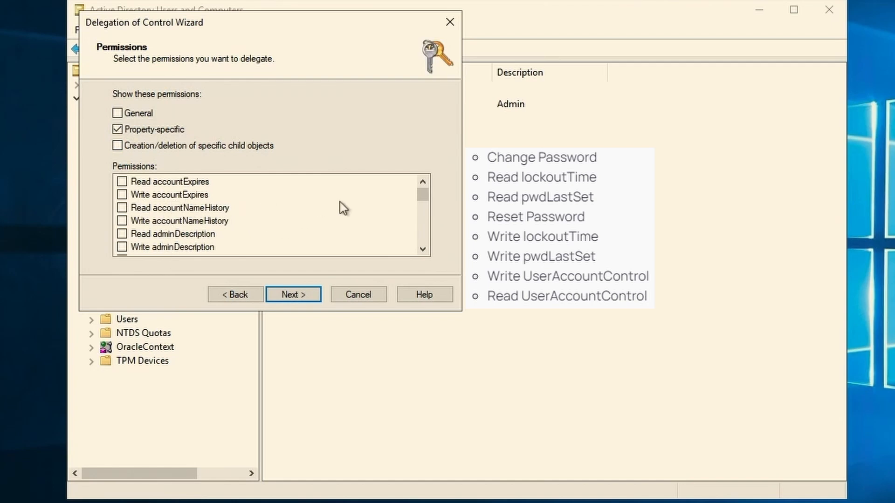
Step: Grant the Read lockoutTime and Write lockoutTime permissions
left_click_drag(423, 194, 425, 200)
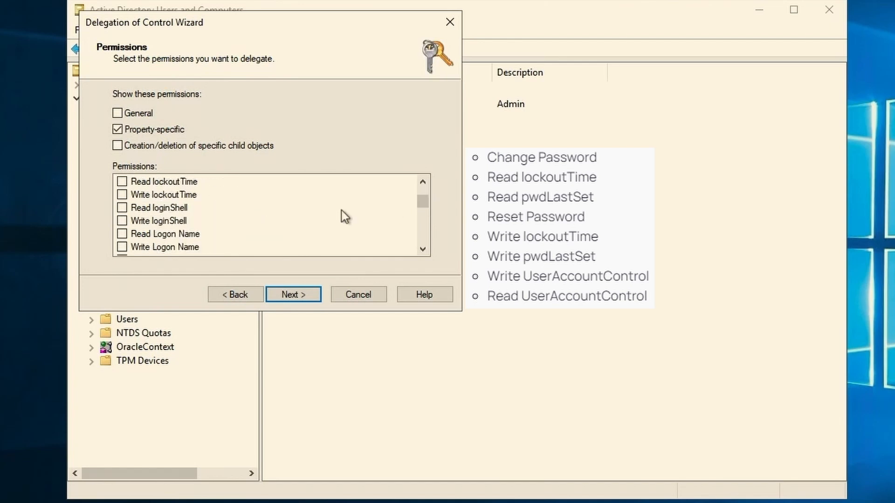
scroll(223, 205, "up", 1)
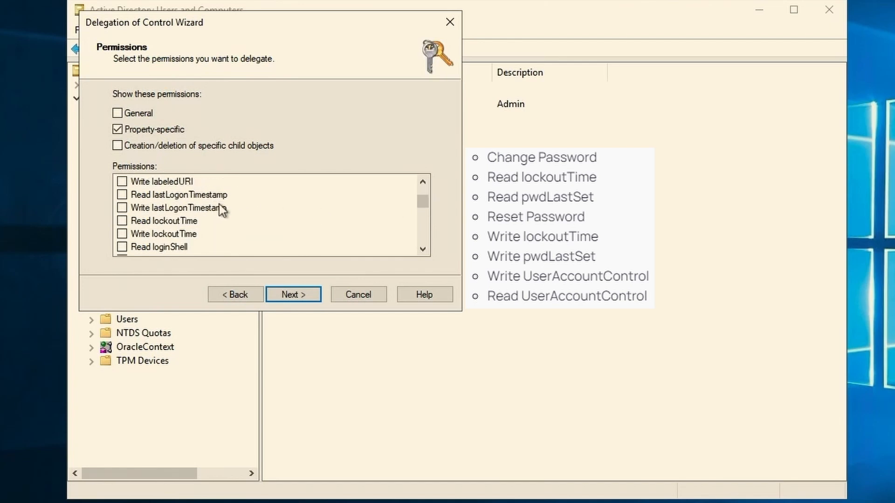
left_click(121, 222)
left_click(123, 233)
Step: Grant the Read pwdLastSet and Write pwdLastSet permissions
left_click_drag(424, 201, 426, 230)
scroll(315, 229, "down", 12)
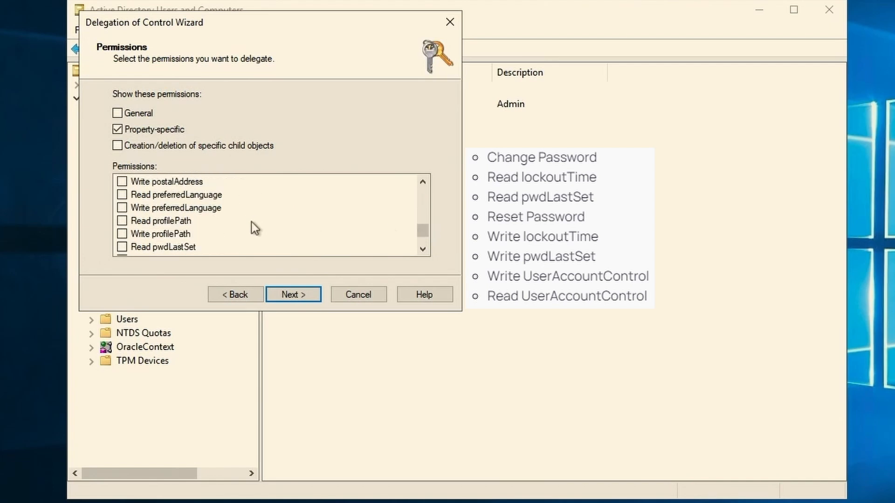
scroll(240, 229, "up", 4)
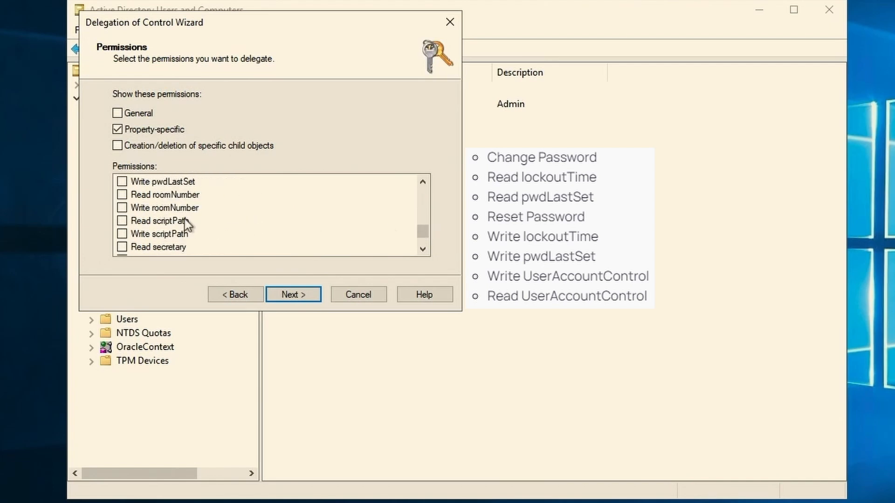
scroll(183, 219, "up", 1)
left_click(122, 220)
left_click(123, 207)
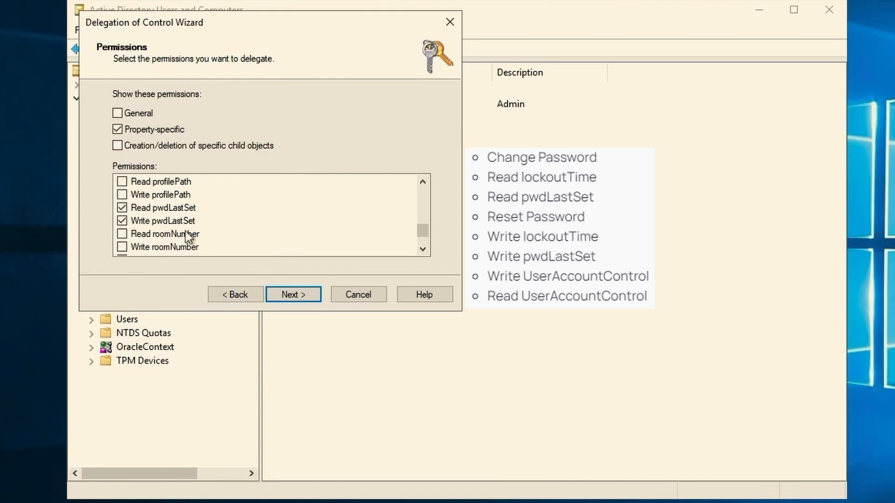
Step: Grant the Read userAccountControl and Write userAccountControl permissions and proceed to the delegation summary
left_click_drag(425, 232, 423, 238)
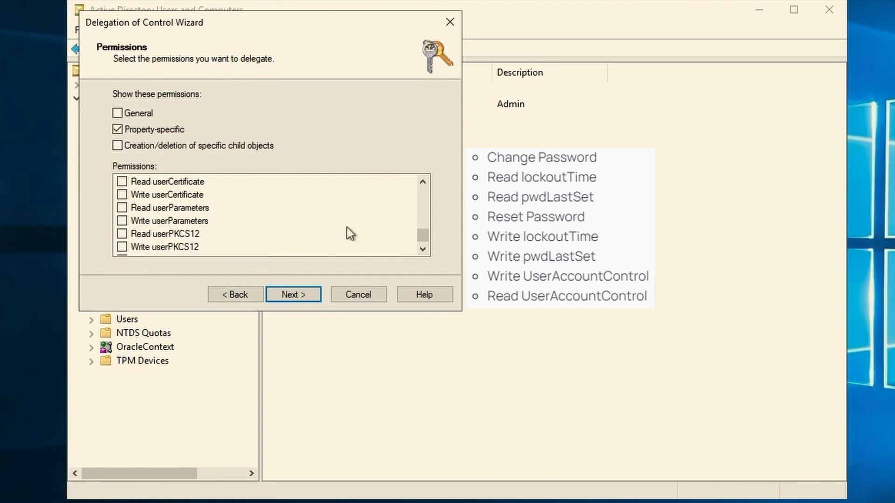
scroll(244, 223, "up", 2)
left_click(123, 207)
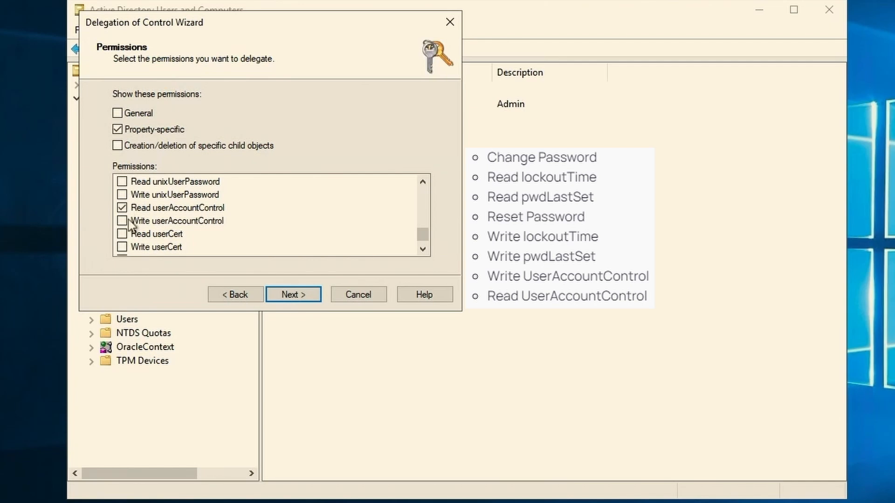
left_click(292, 296)
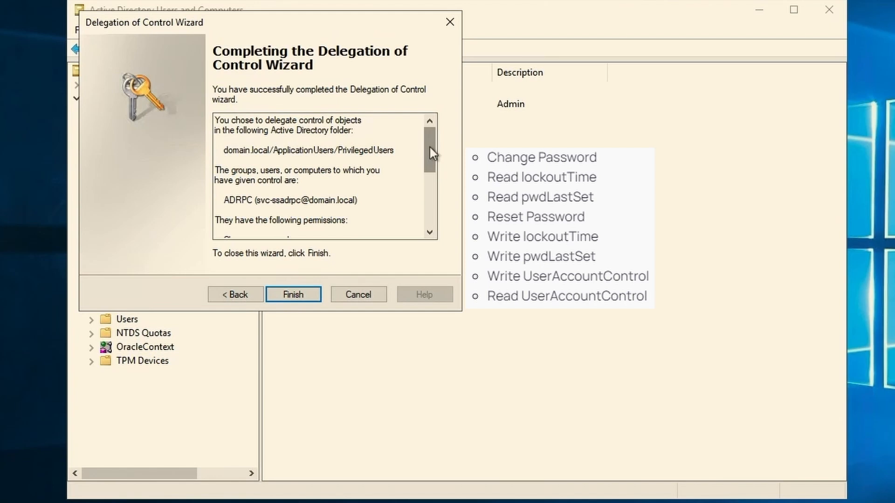
Step: Review the folder, account, permissions and object type in the delegation summary, and finish the Delegation of Control Wizard
left_click_drag(427, 147, 426, 176)
left_click_drag(219, 139, 365, 140)
left_click(365, 150)
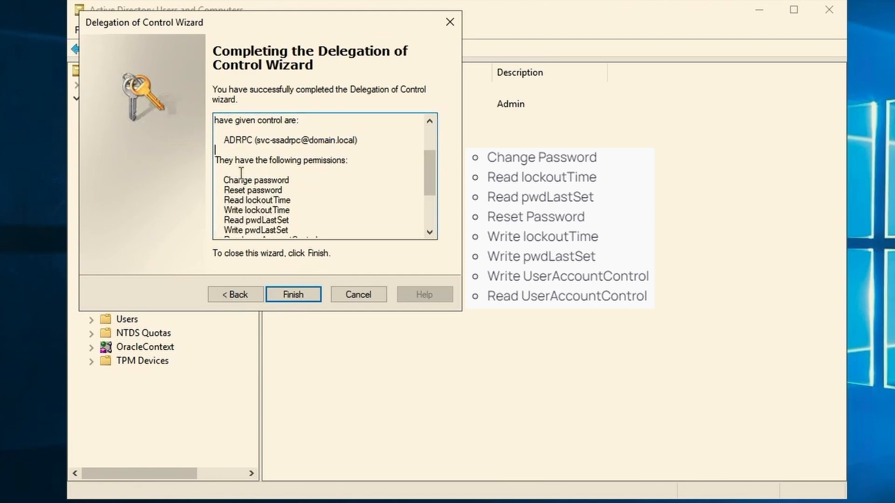
left_click_drag(221, 180, 340, 168)
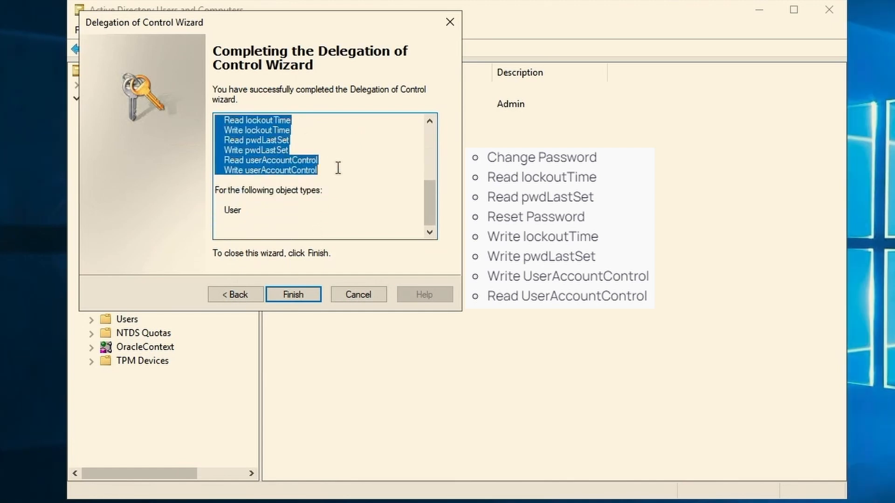
left_click(340, 170)
double_click(235, 210)
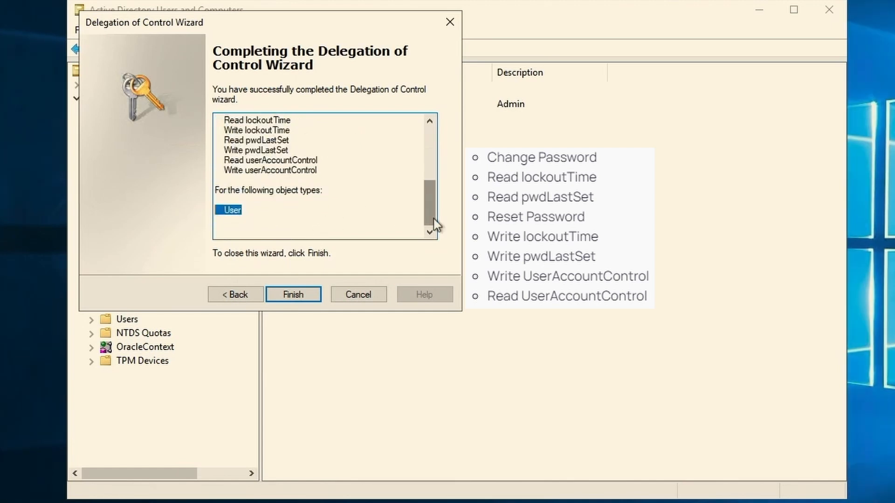
left_click_drag(434, 209, 433, 152)
left_click(392, 150)
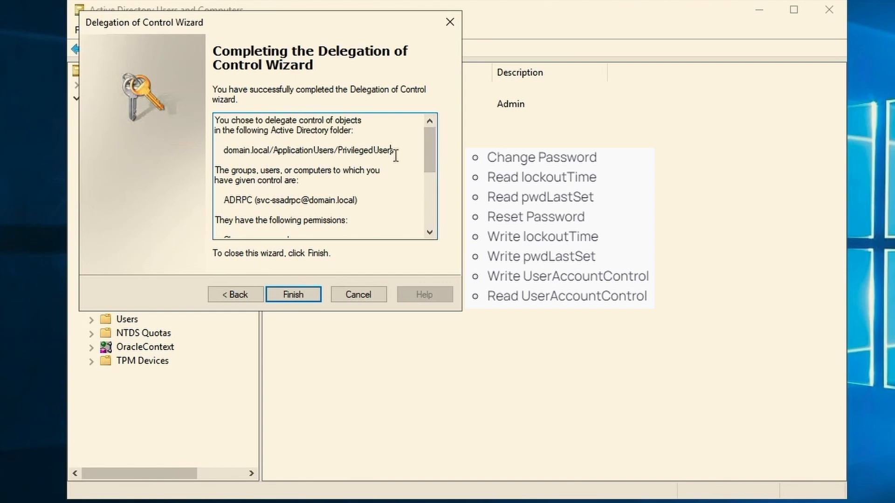
left_click_drag(426, 153, 430, 189)
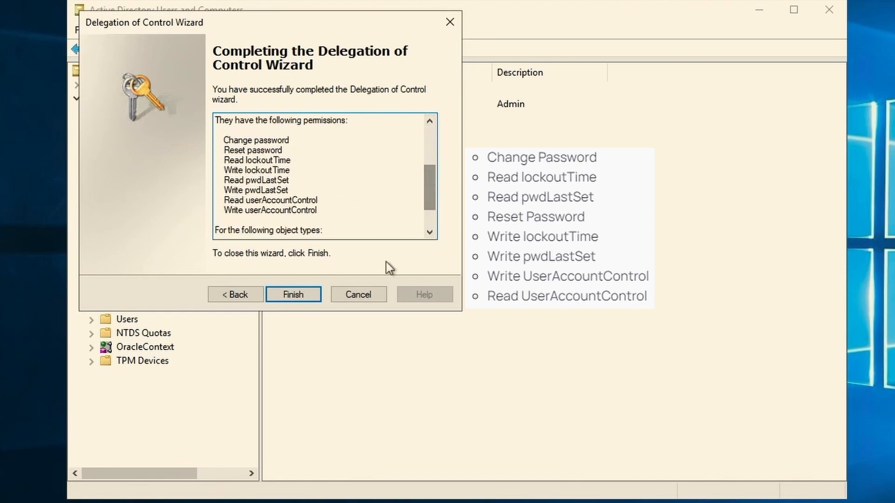
left_click(295, 298)
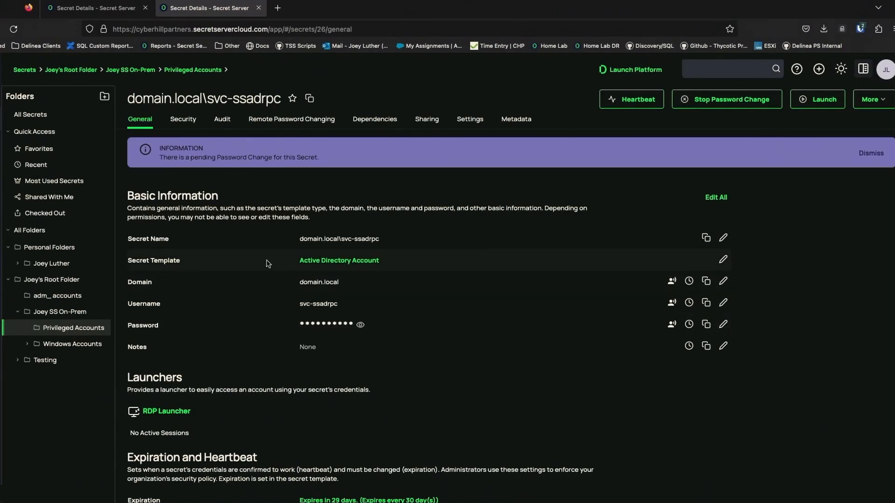
Step: Switch to Secret Server and open the Remote Password Changing settings of the domain.local\TestUser1-a secret
left_click_drag(214, 98, 283, 103)
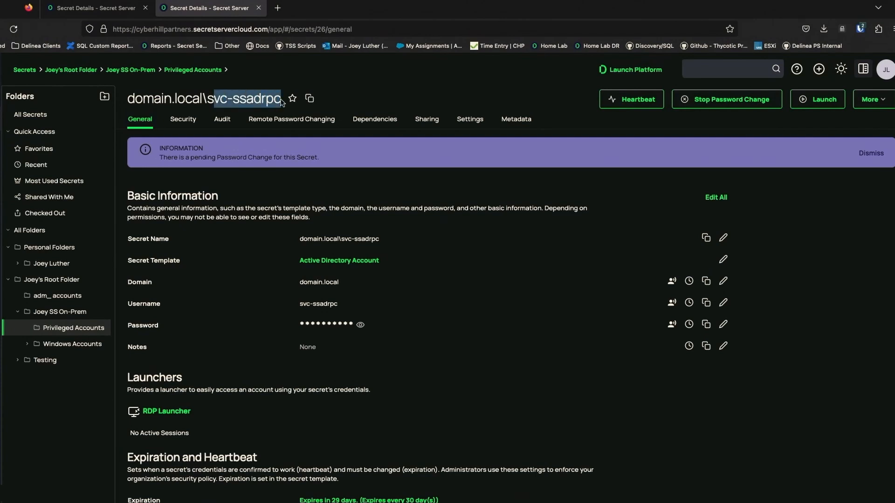
left_click(272, 99)
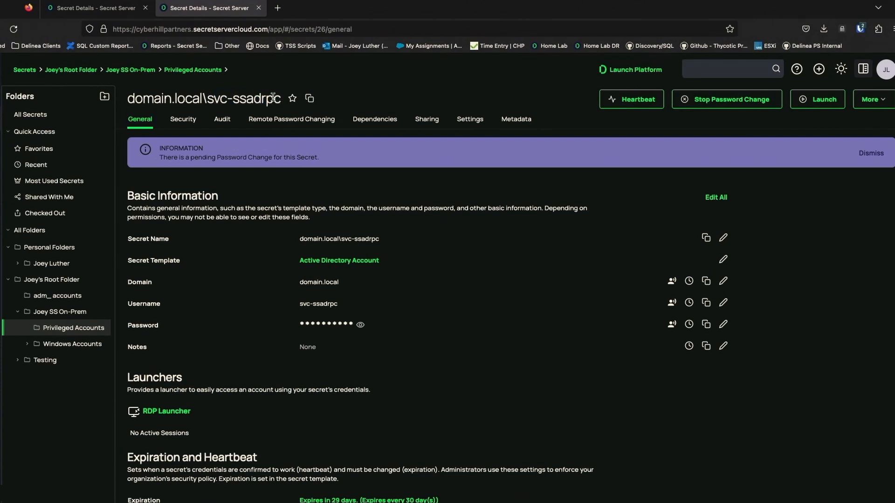
left_click(95, 10)
left_click_drag(208, 97, 289, 99)
left_click(233, 99)
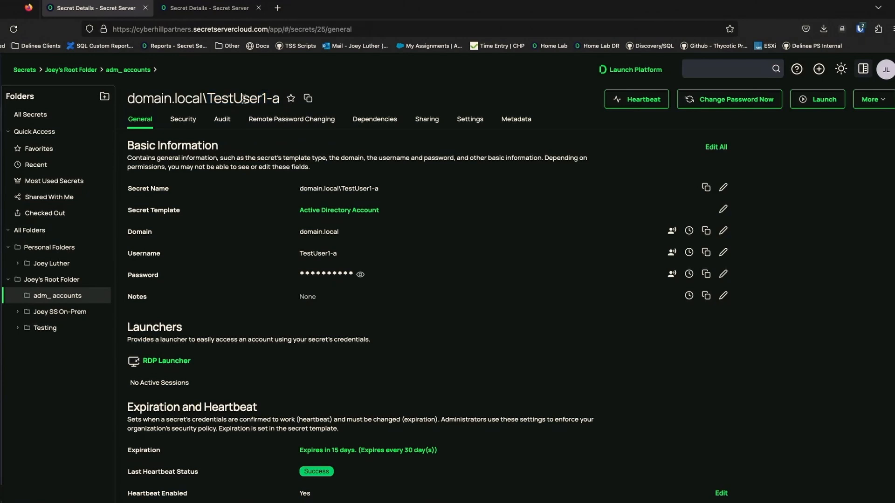
left_click(283, 122)
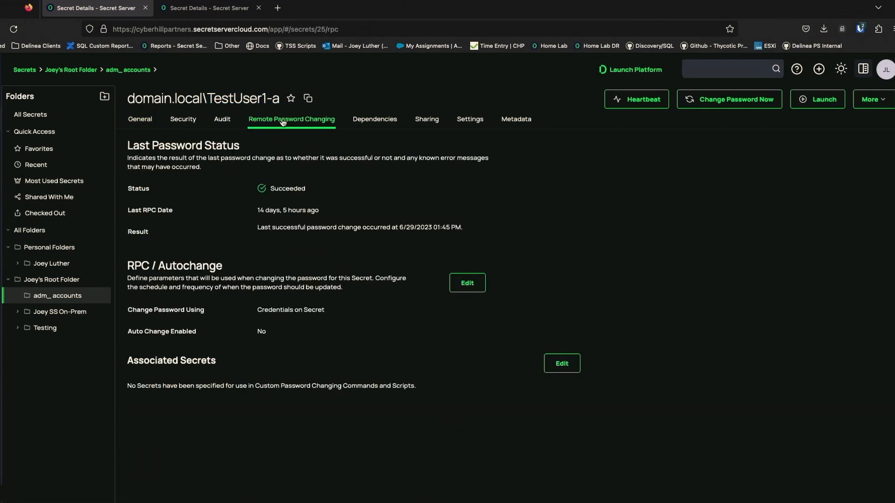
Step: Edit the secret's RPC / Autochange settings so its password is changed using Privileged Account Credentials
left_click_drag(127, 309, 336, 317)
left_click(247, 313)
left_click(338, 317)
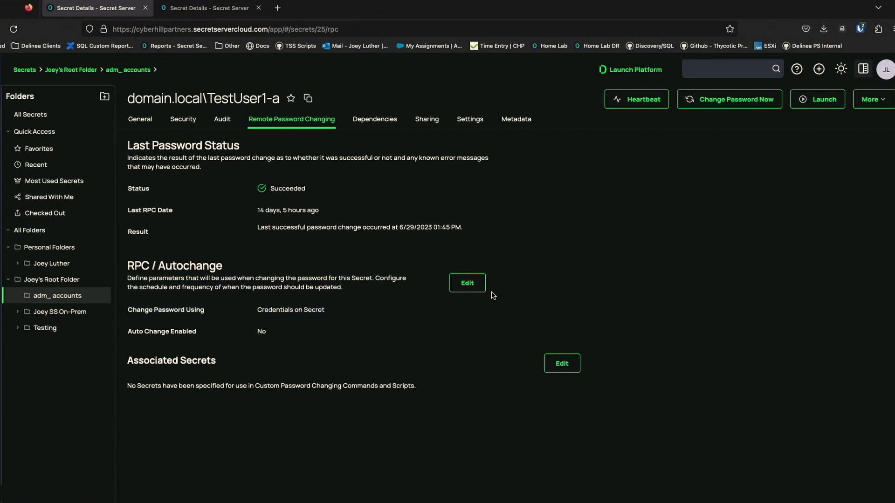
left_click(468, 284)
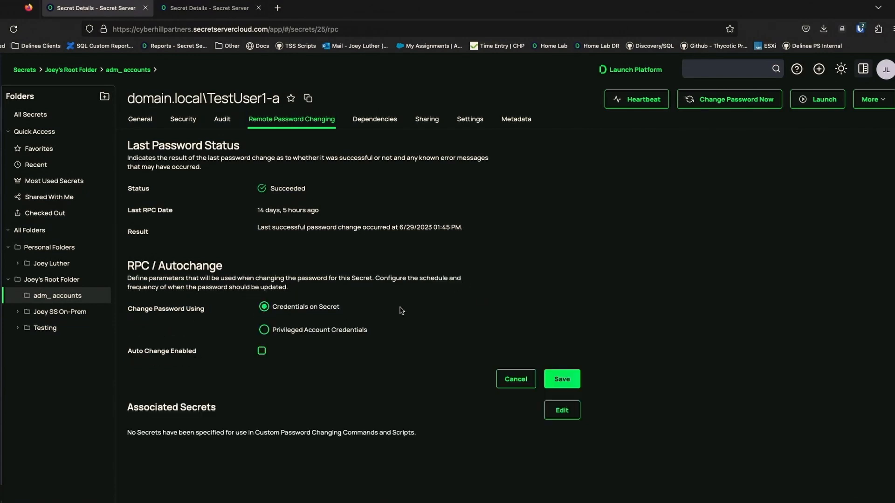
left_click(319, 332)
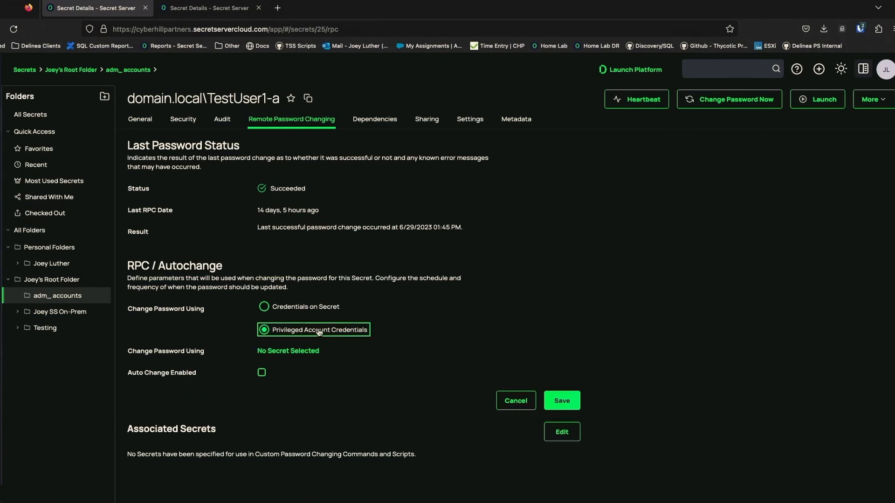
Step: Find the ssadrpc secret, choose domain.local\svc-ssadrpc as the privileged account for password changes, and save the settings
left_click(285, 356)
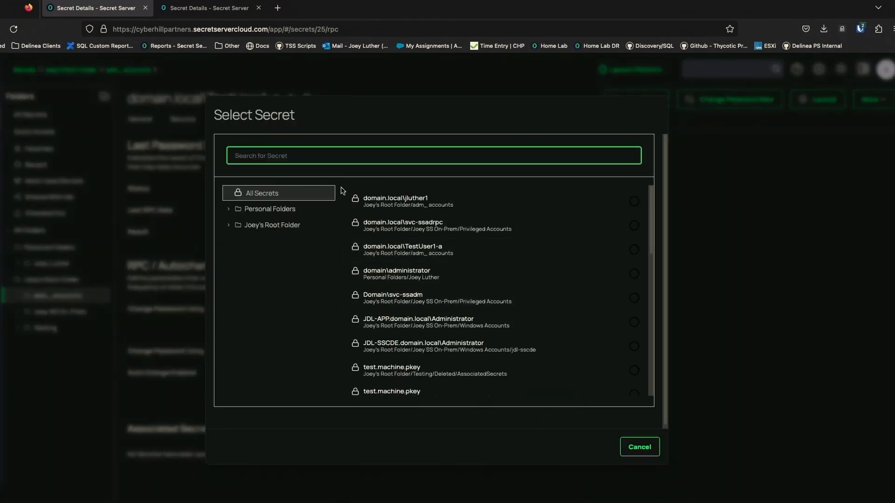
type("ssadrpc")
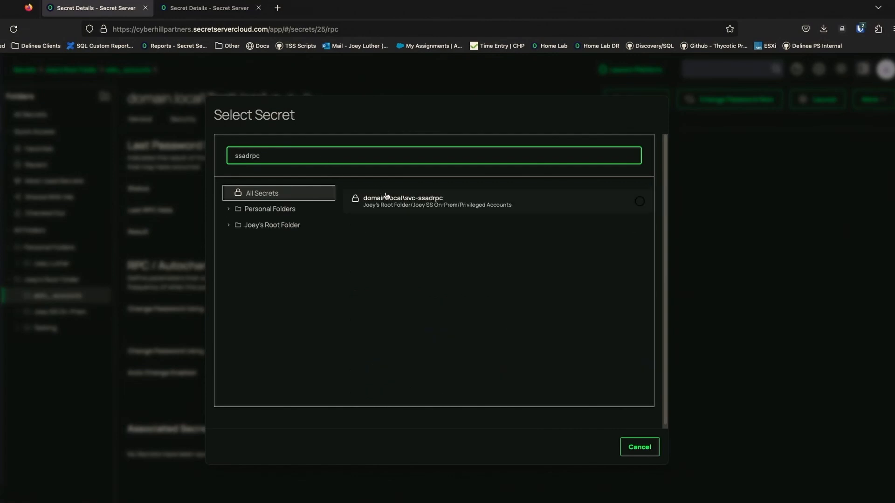
left_click(402, 202)
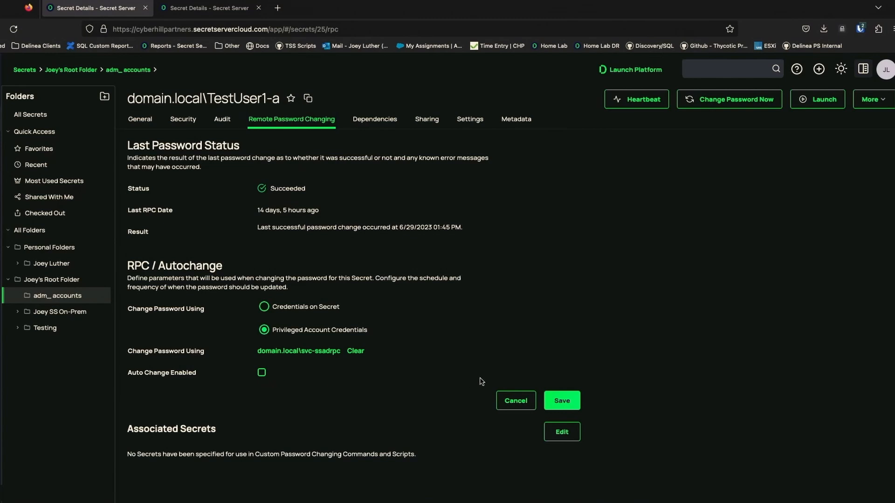
left_click(567, 405)
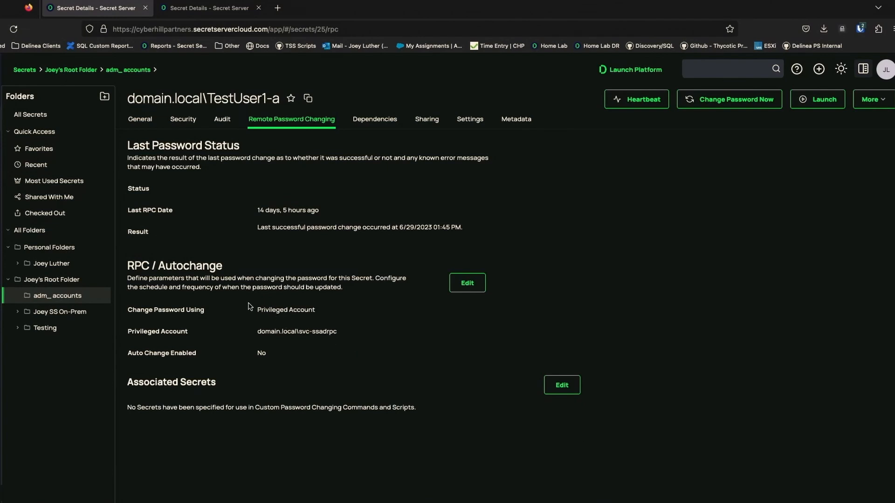
Step: Start an immediate password change for TestUser1-a with a randomly generated next password and check the last password change result
left_click_drag(255, 311, 346, 335)
left_click(346, 335)
left_click(722, 100)
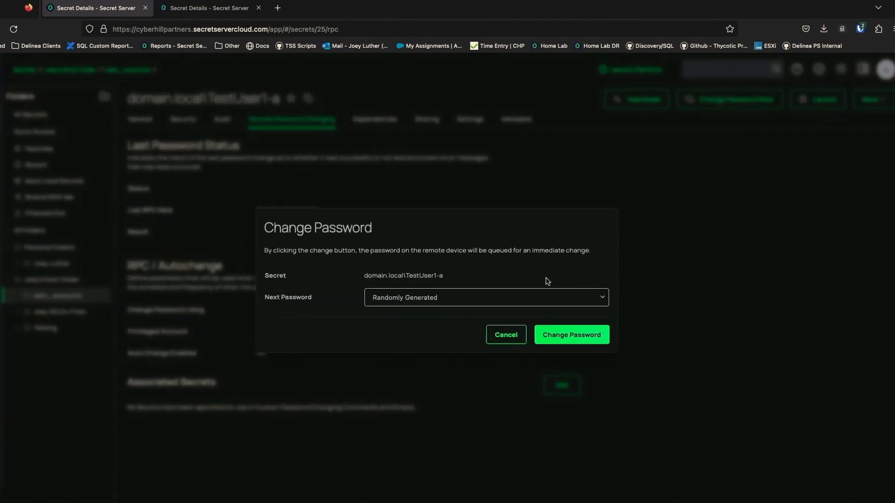
left_click(572, 336)
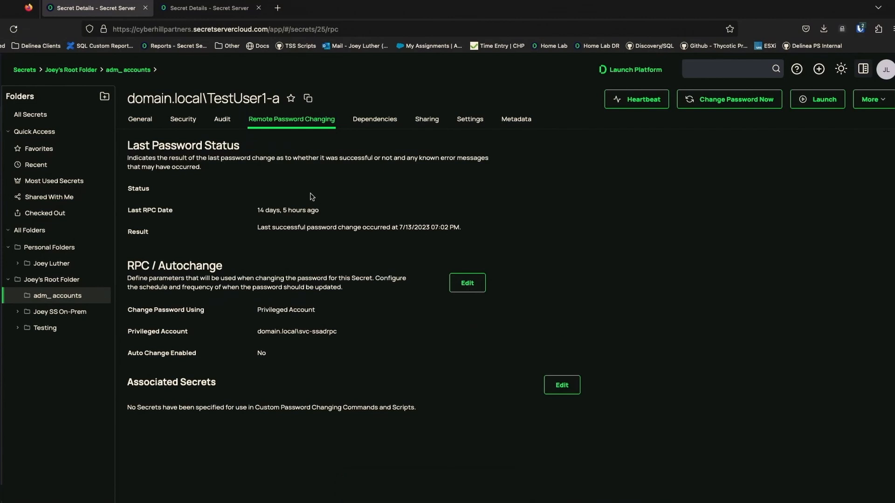
left_click_drag(255, 227, 532, 226)
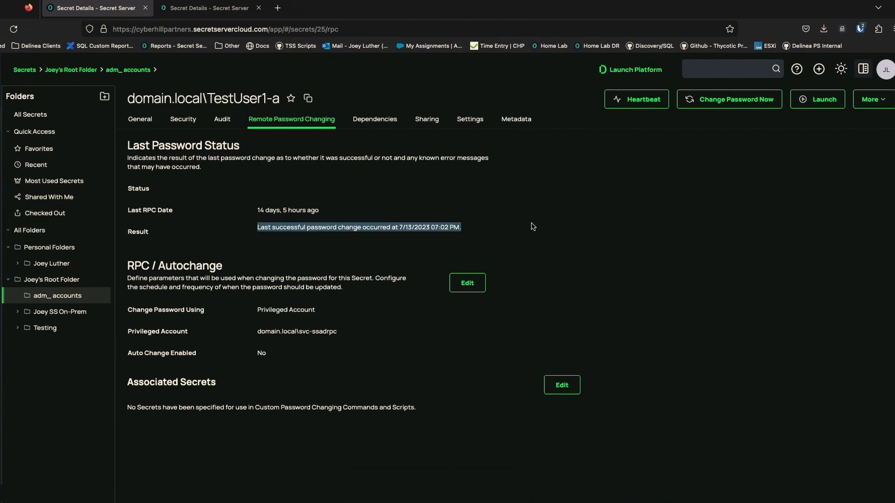
Step: Include password change log audits in the secret's audit list and open the details of the latest successful password change entry
left_click(222, 120)
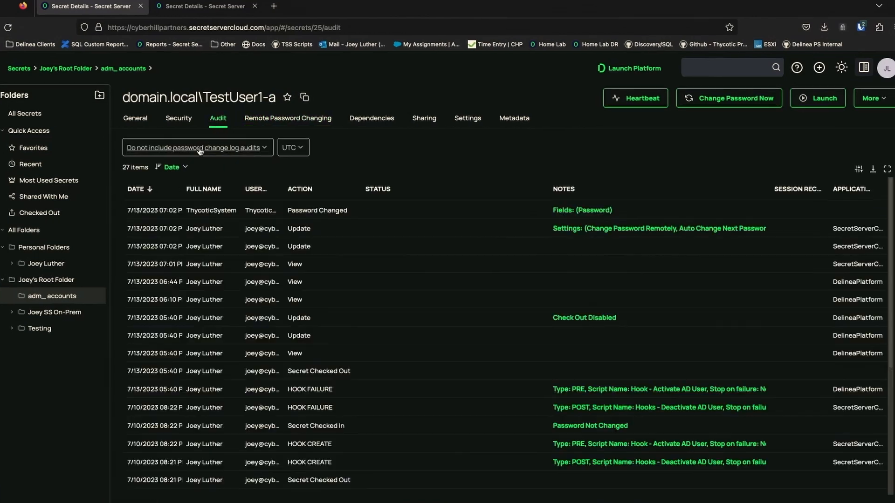
left_click(207, 148)
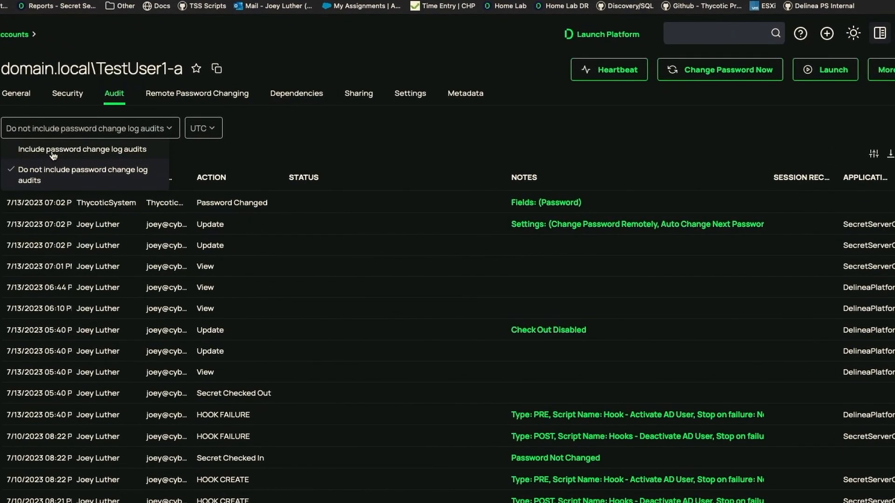
left_click(54, 150)
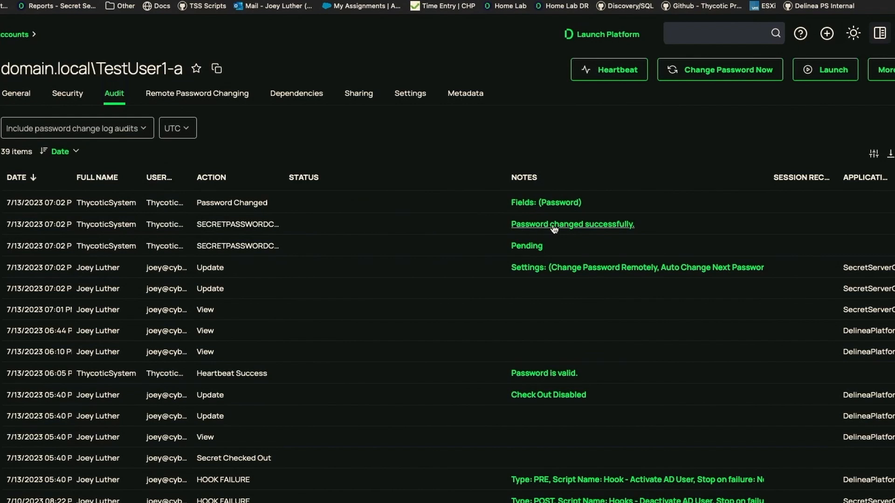
left_click(554, 225)
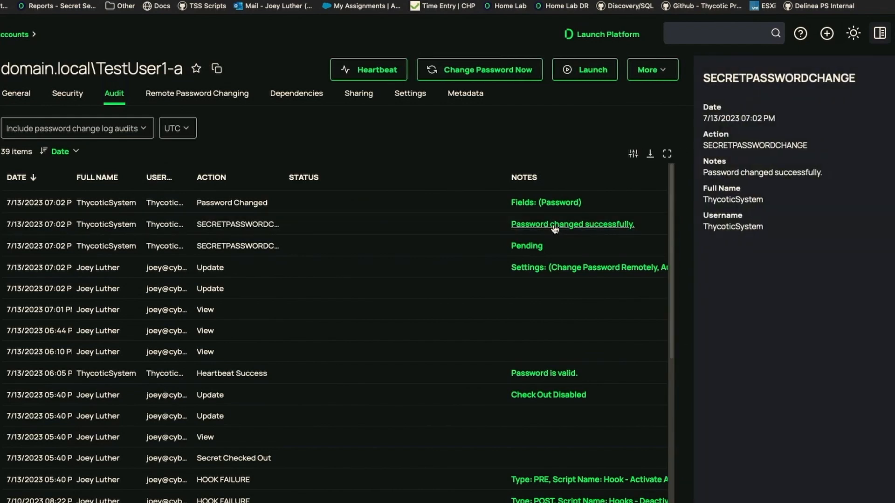